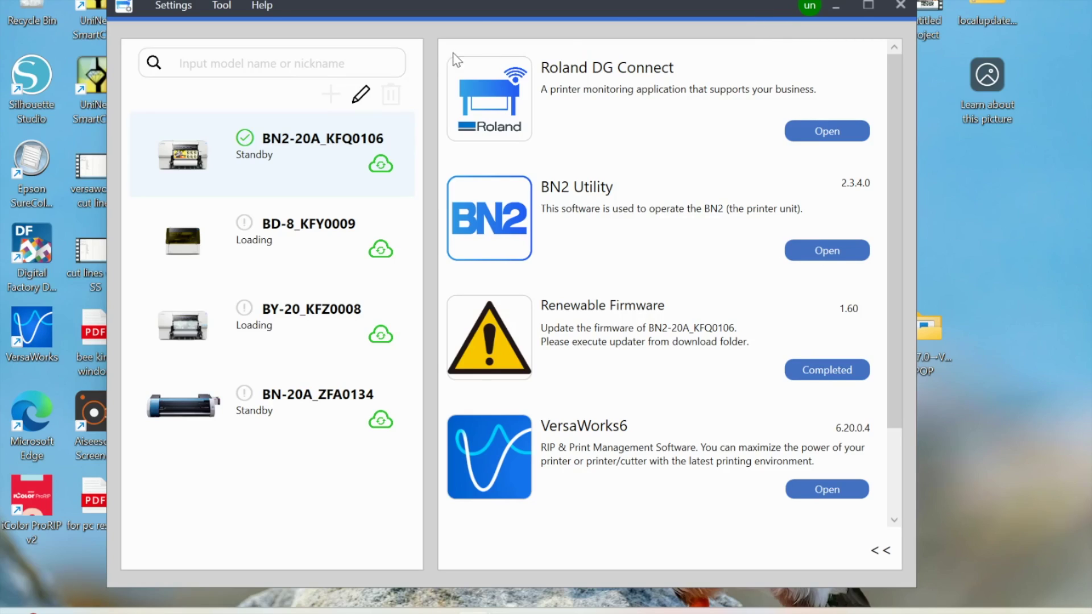
- Move the Roland DG Connect window aside and bring the BN2-20A's BN2 Utility window forward
drag(483, 1, 494, 248)
click(431, 85)
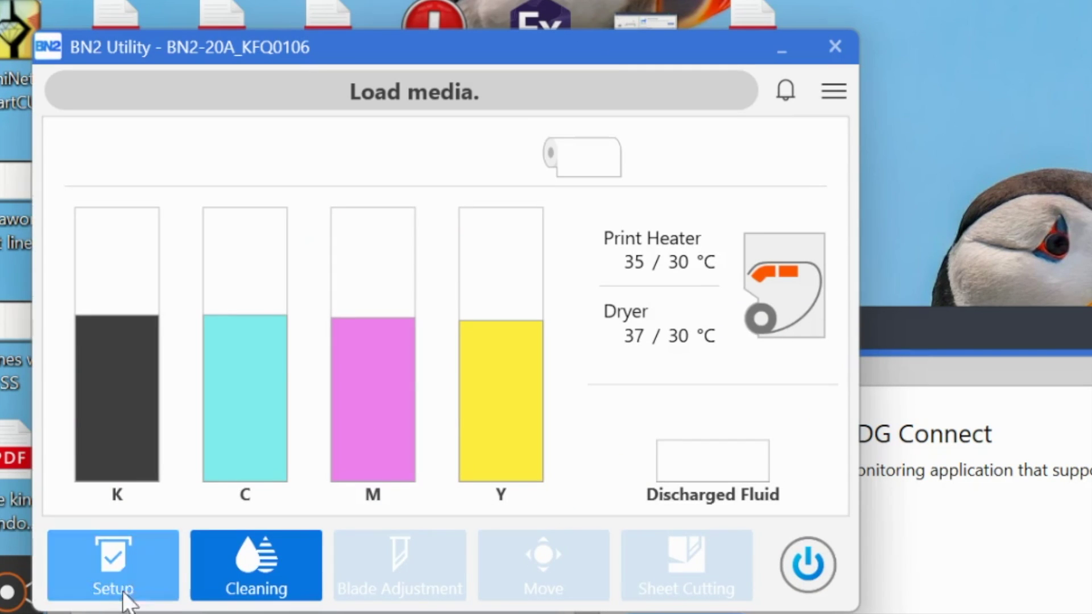
- Start media setup and select Metallic Holographic Vinyl as the media
click(123, 561)
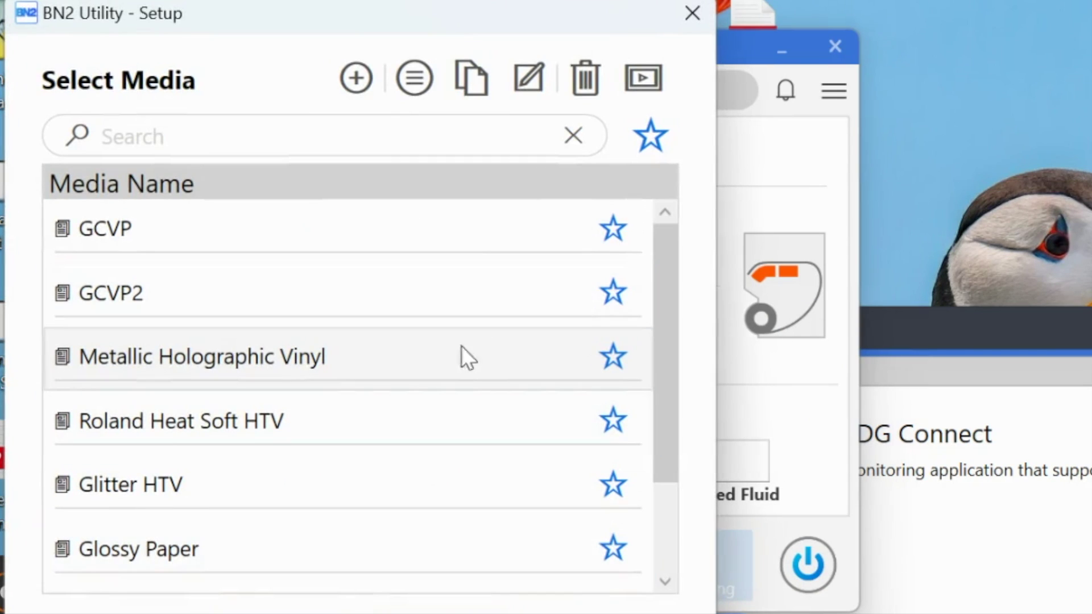
scroll(457, 360, down, 2)
scroll(459, 359, up, 2)
click(383, 361)
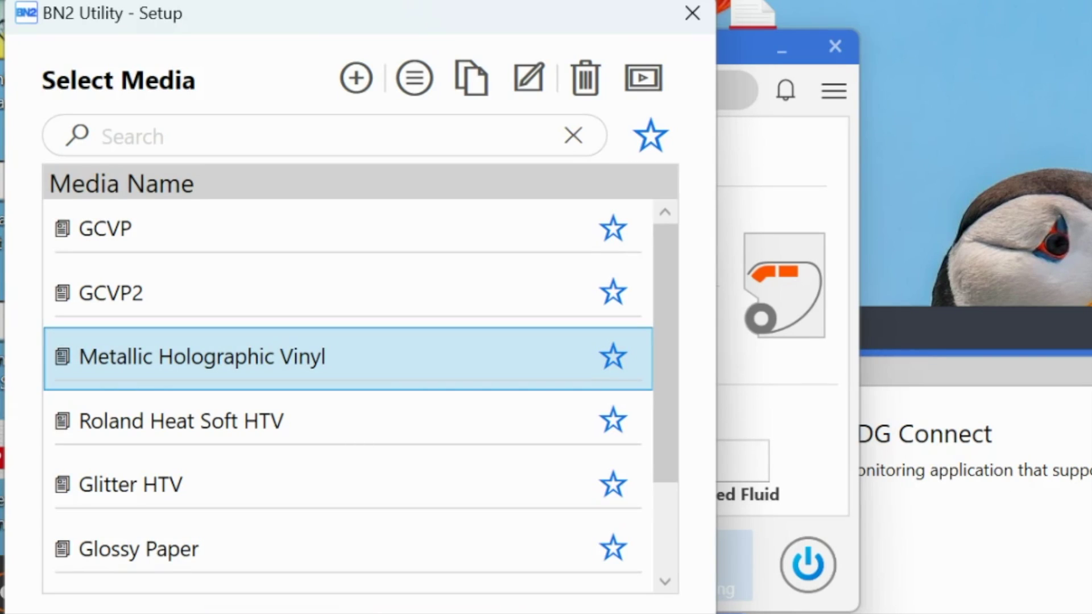
key(Return)
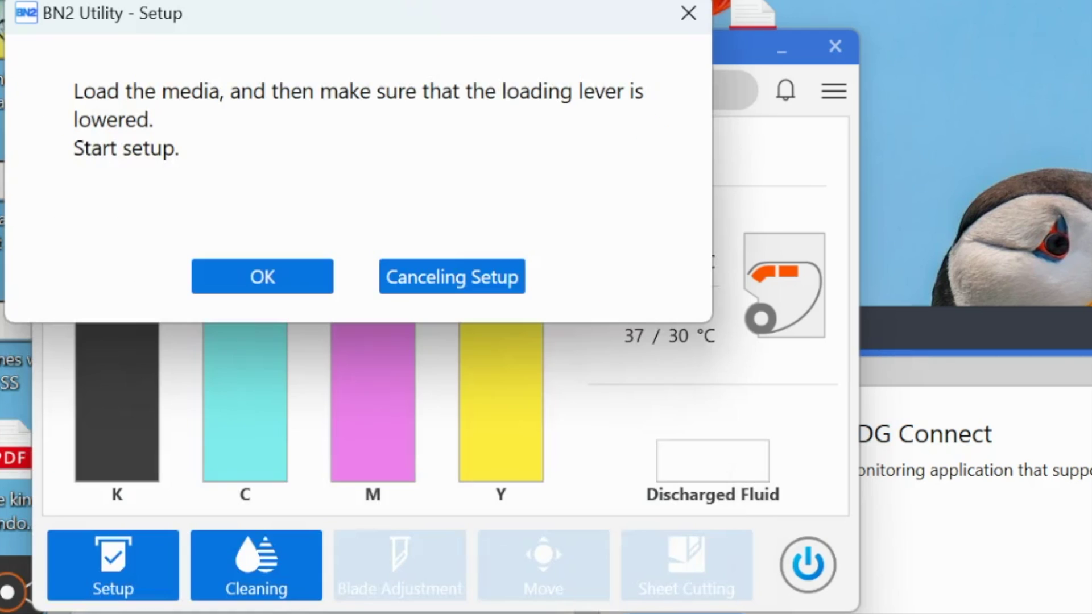
- Confirm the 331 mm Metallic Holographic Vinyl is loaded and check the remaining ink levels
click(278, 279)
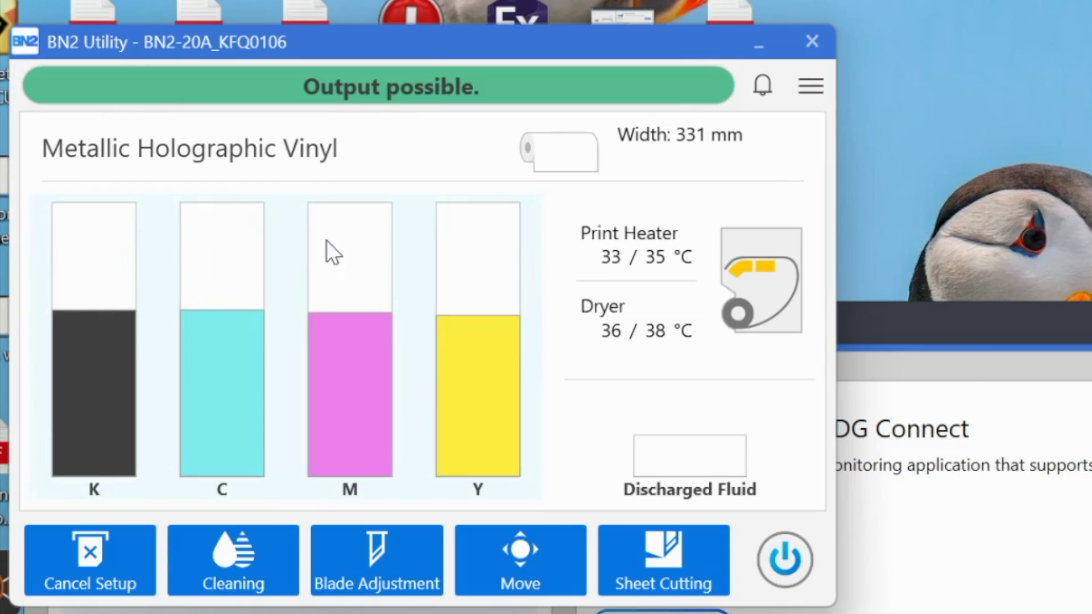
click(359, 249)
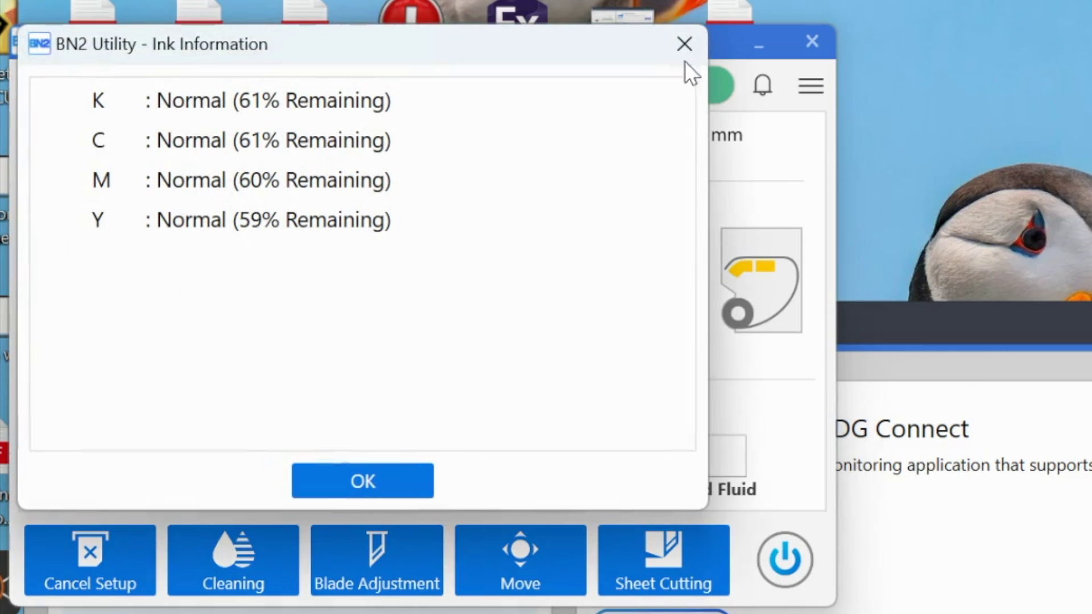
click(683, 44)
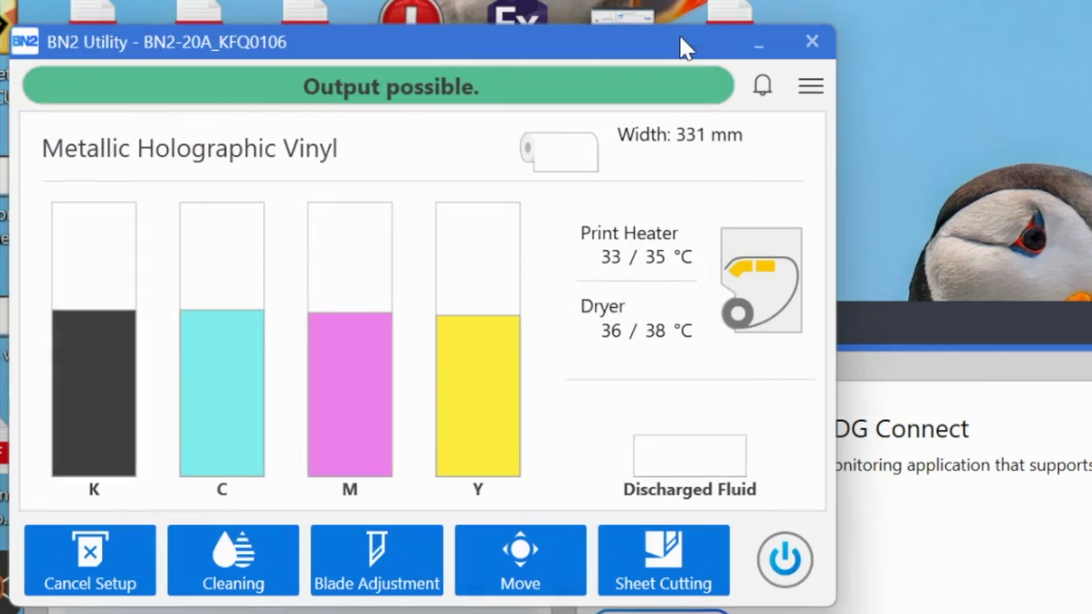
click(808, 86)
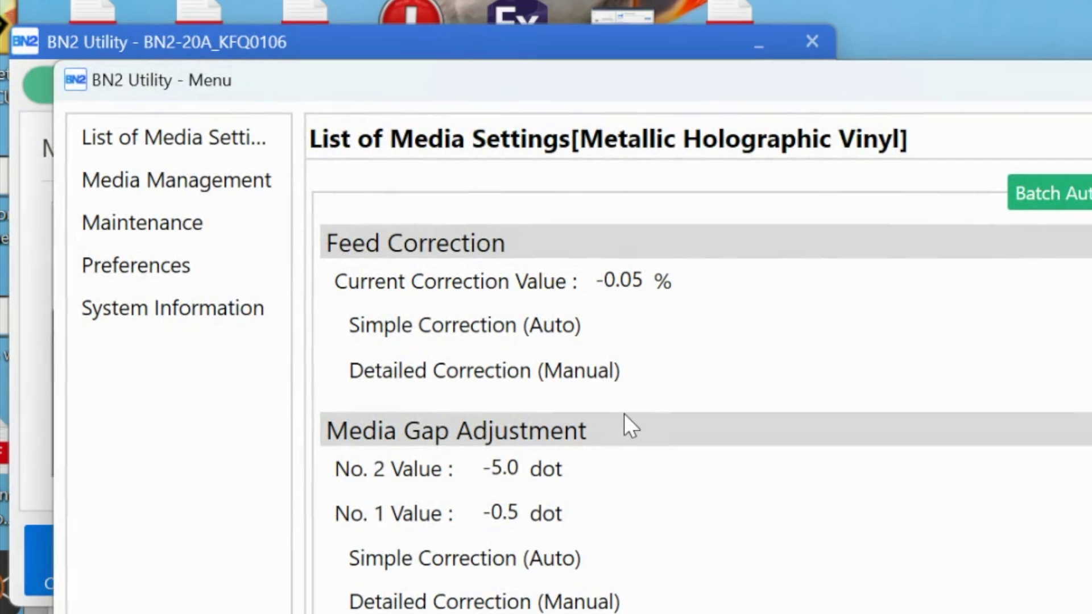
- Scroll the Metallic Holographic Vinyl settings down to Enable Drying Feed after Printing and Cutting
scroll(624, 414, down, 15)
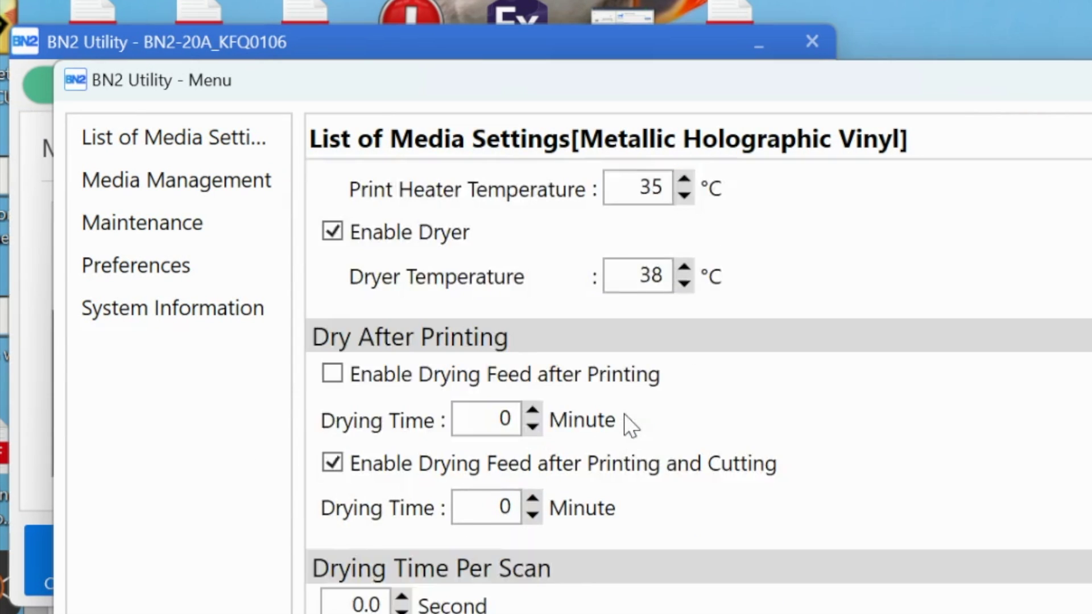
scroll(623, 413, up, 15)
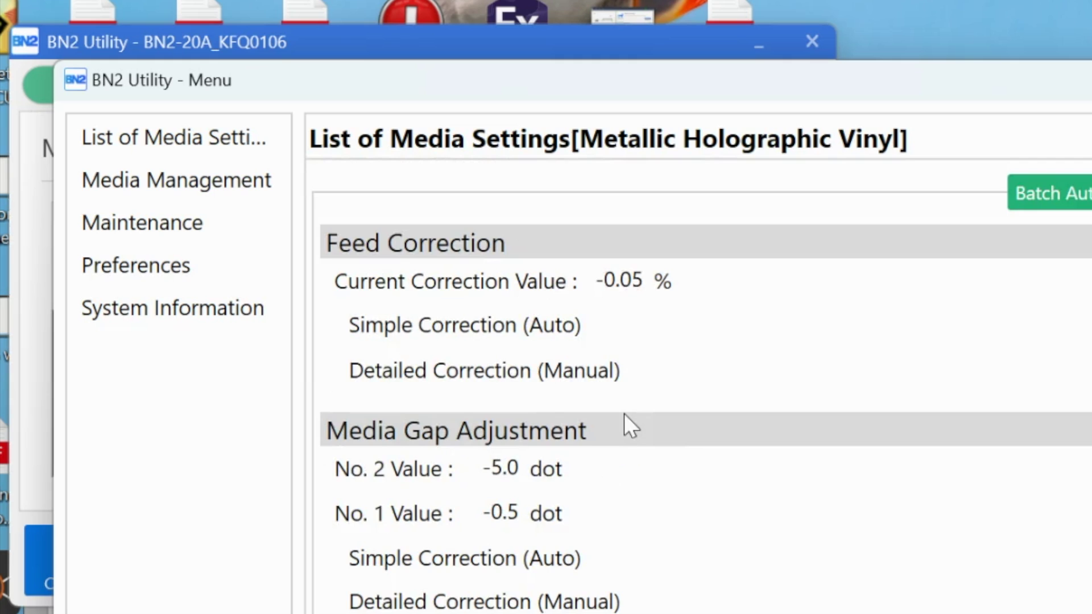
scroll(623, 414, down, 8)
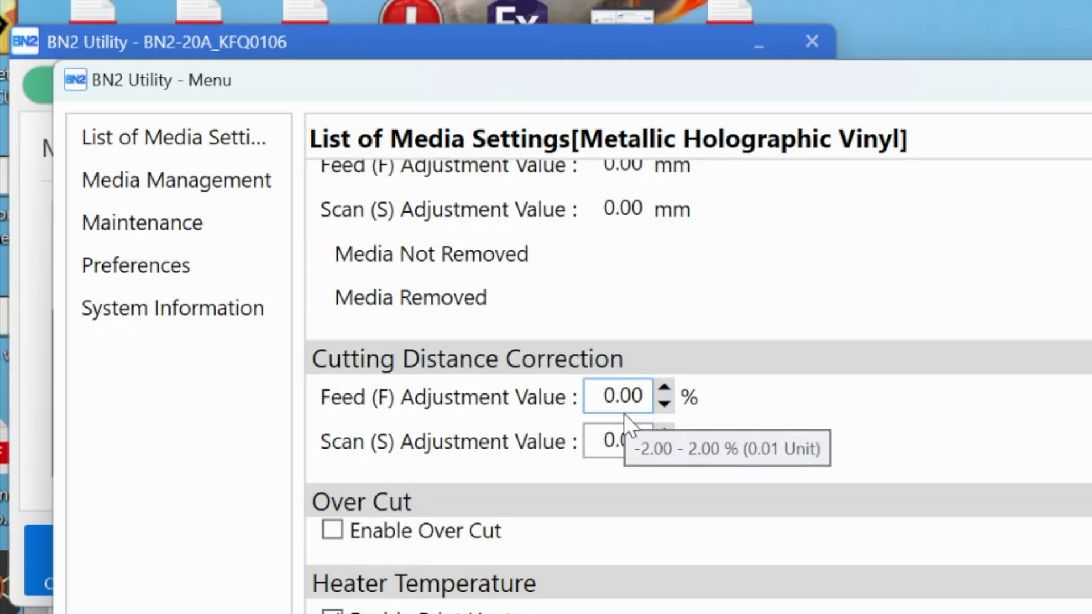
scroll(623, 414, down, 5)
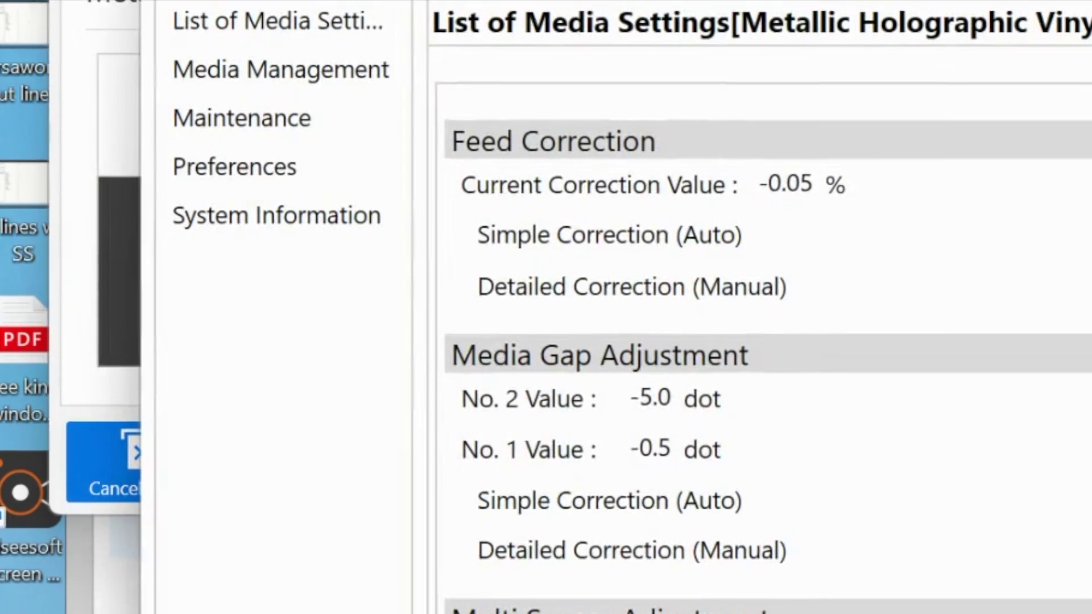
- Scroll down the reopened Metallic Holographic Vinyl media settings list
scroll(749, 505, down, 10)
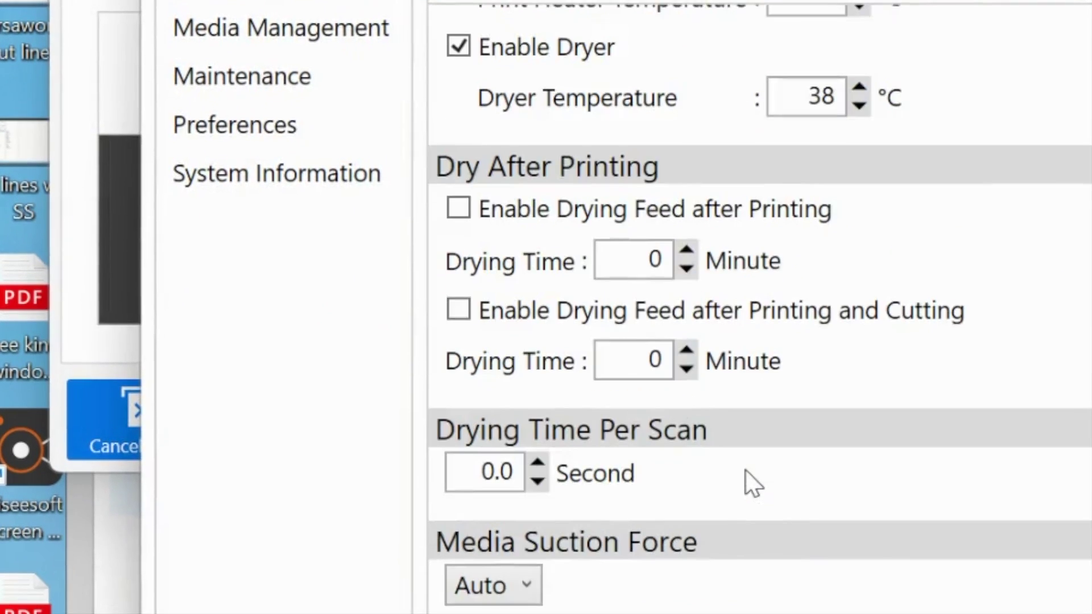
- Set Metallic Holographic Vinyl's Printing Movement Range to Output Data Width and save the settings
scroll(744, 450, down, 3)
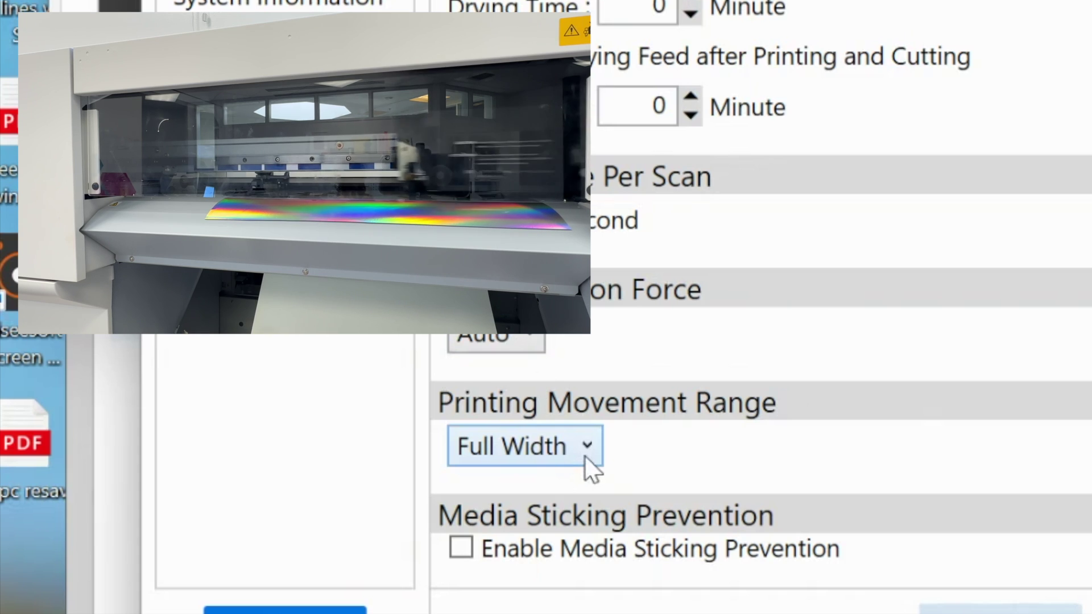
click(586, 457)
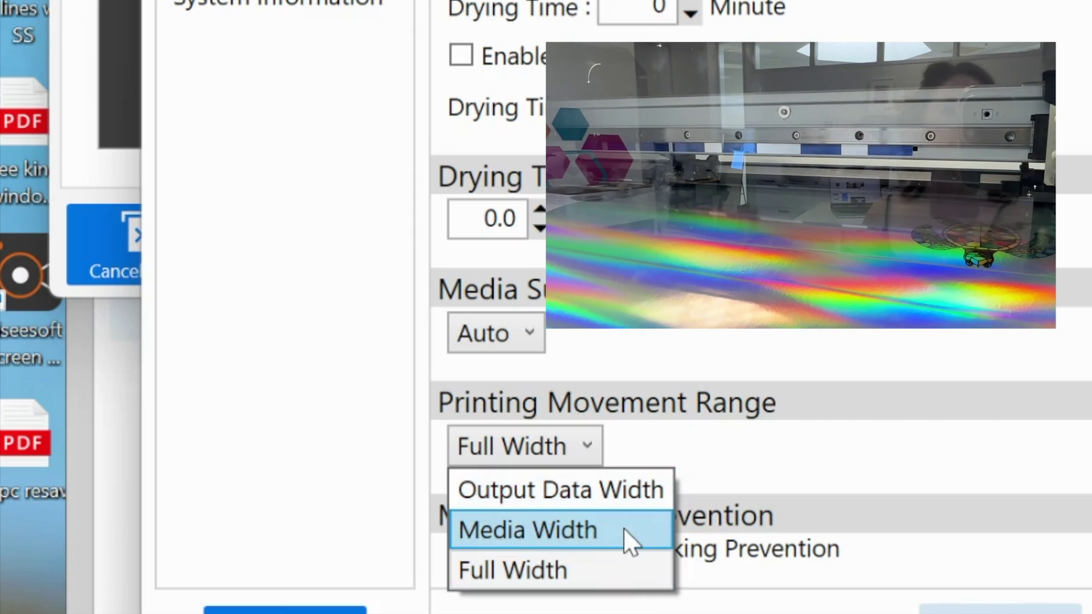
click(629, 539)
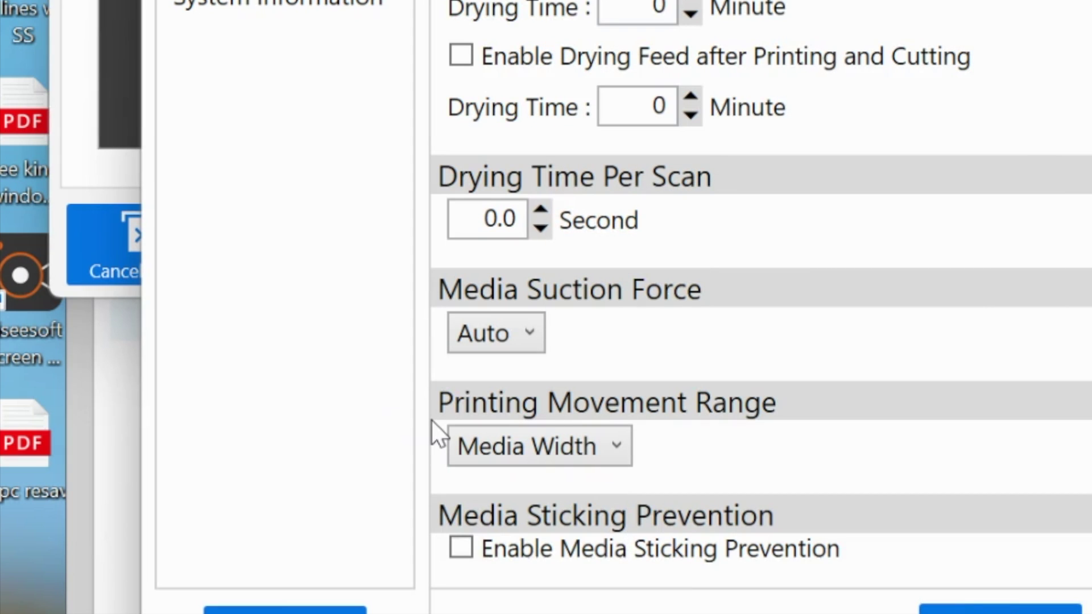
click(495, 445)
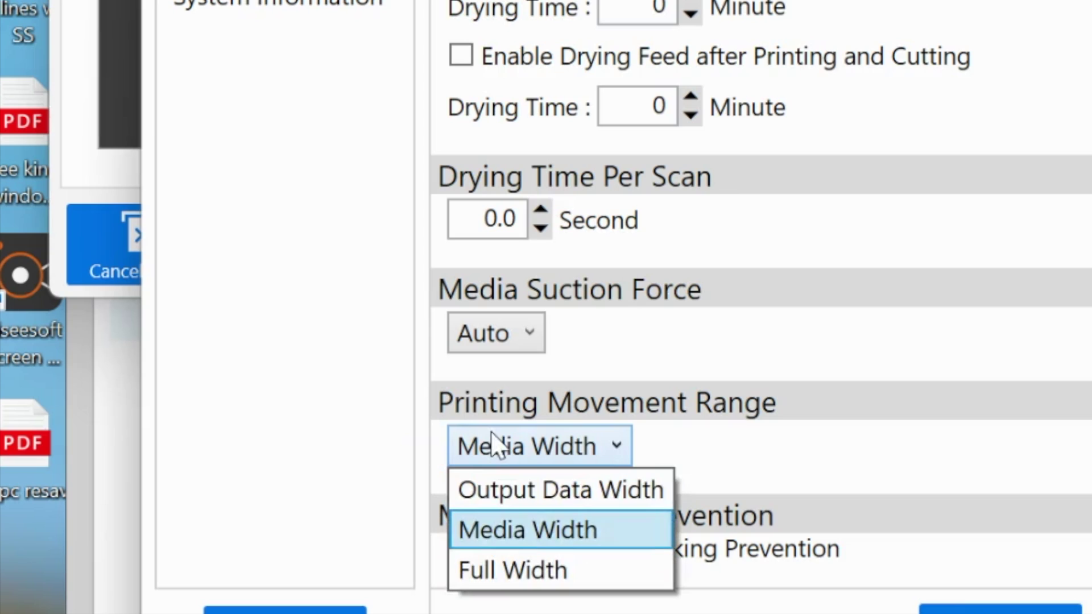
click(495, 490)
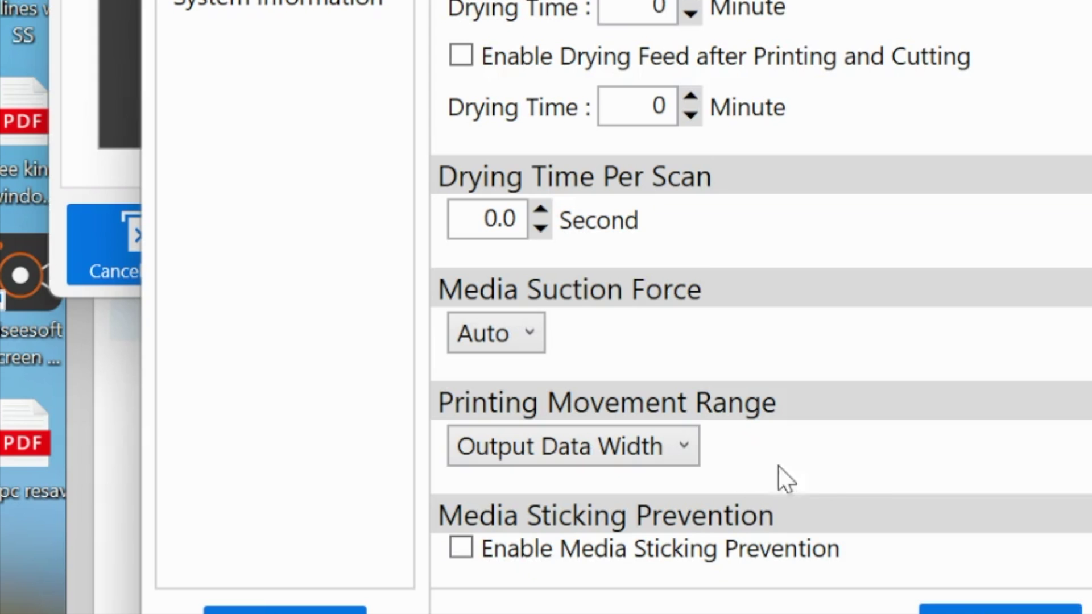
click(944, 610)
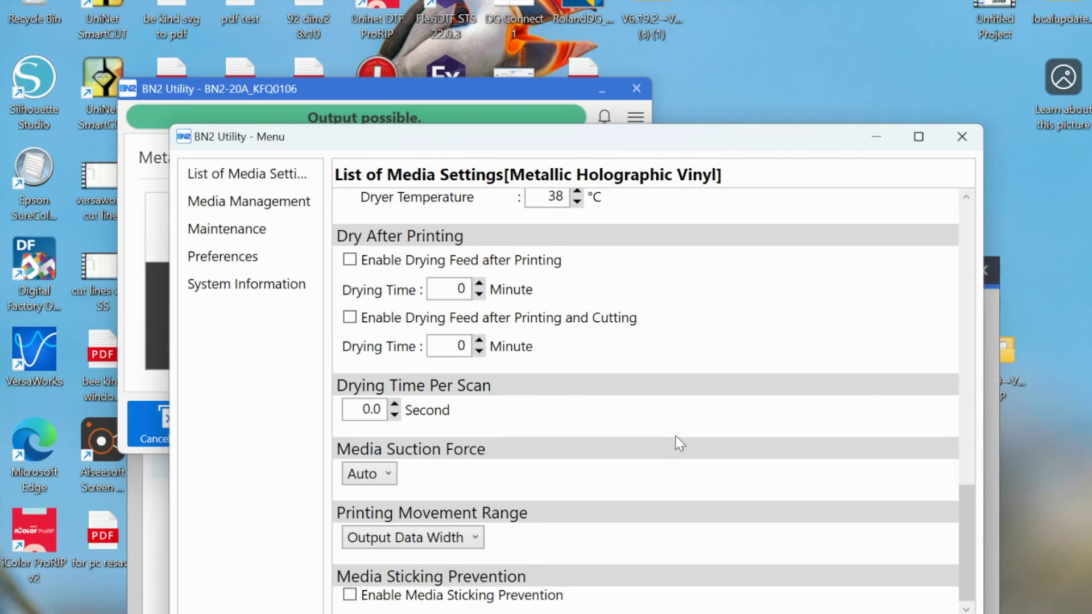
- Scroll up and down to review the saved Metallic Holographic Vinyl media settings
scroll(439, 401, up, 10)
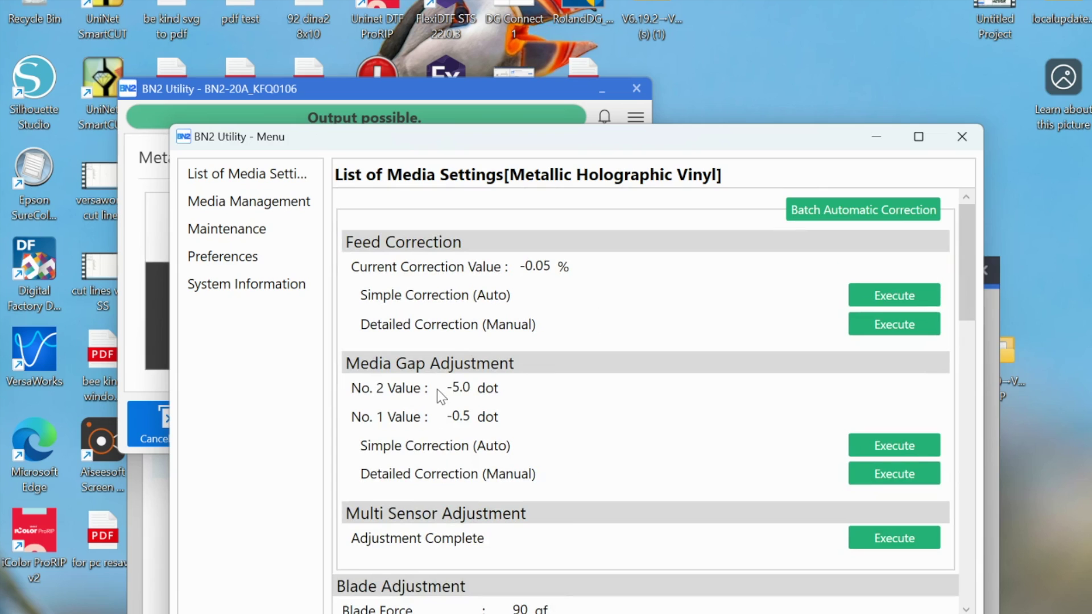
scroll(440, 397, down, 10)
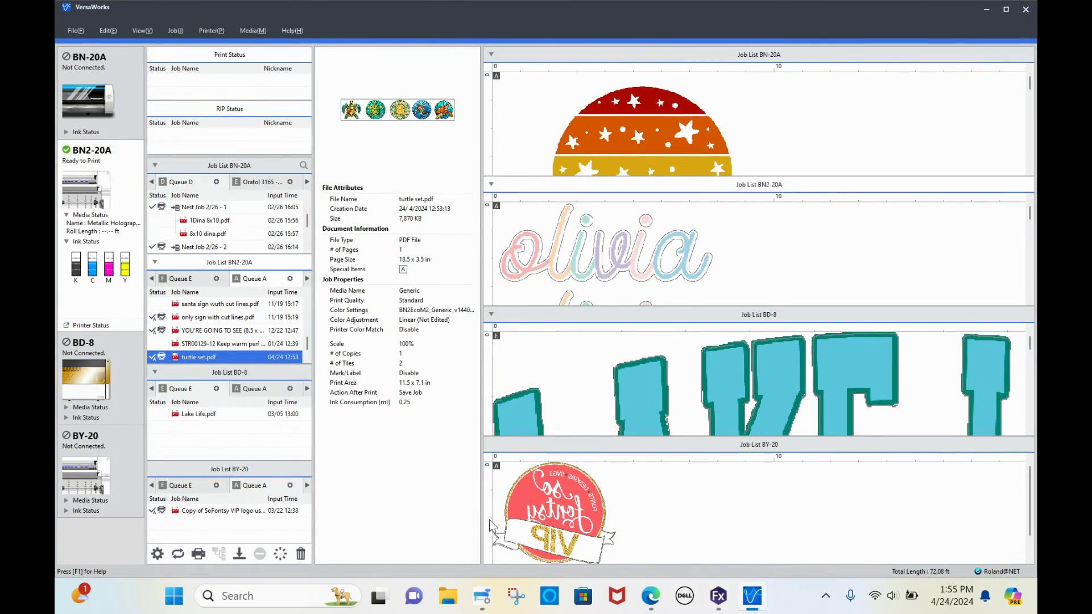
- Open Job Settings for turtle set.pdf in the BN2-20A queue and view its Print & Cut options
double_click(193, 357)
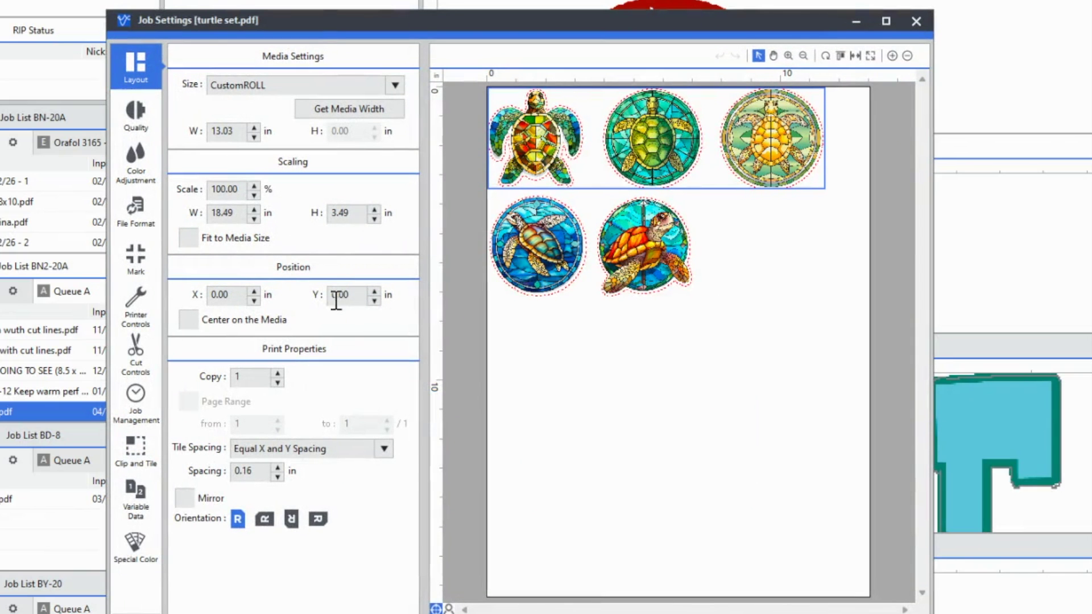
right_click(337, 300)
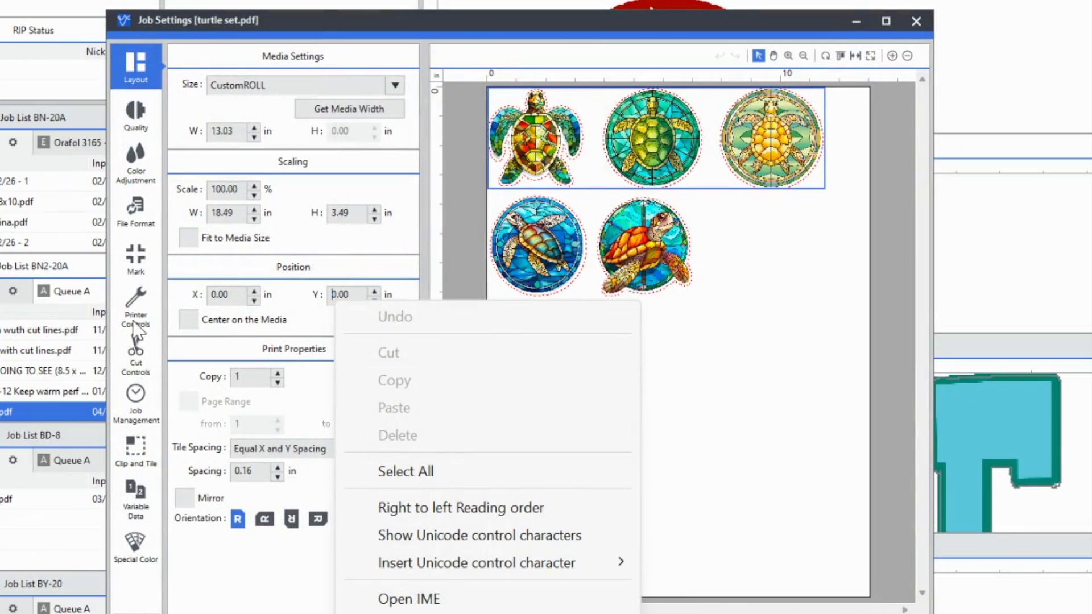
click(138, 355)
- Enable Cut Sheet after Output for turtle set.pdf, keeping Sheet Cutting as the method
click(137, 354)
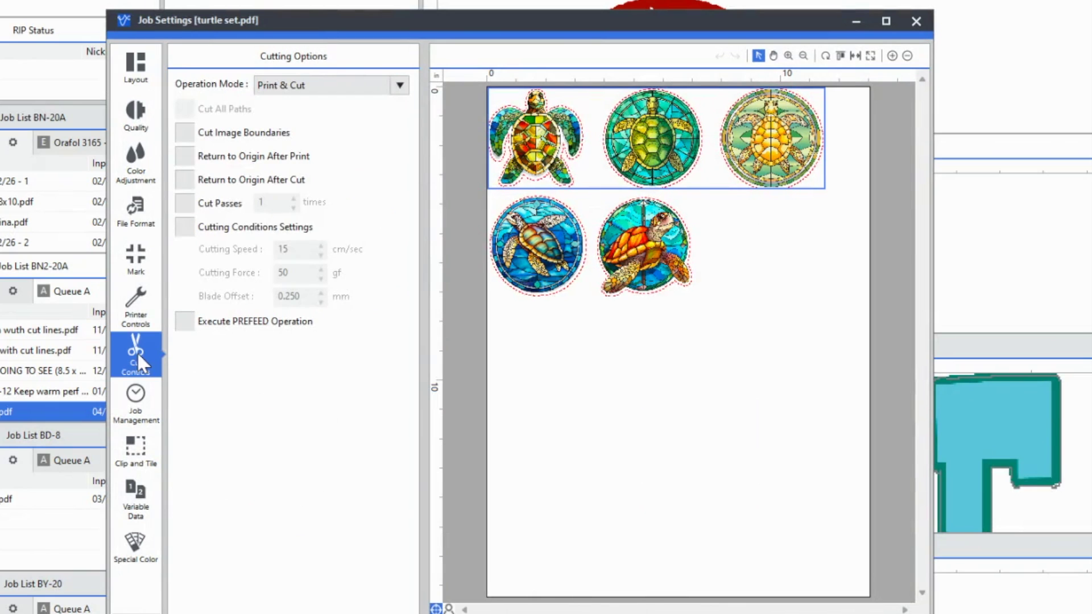
click(136, 307)
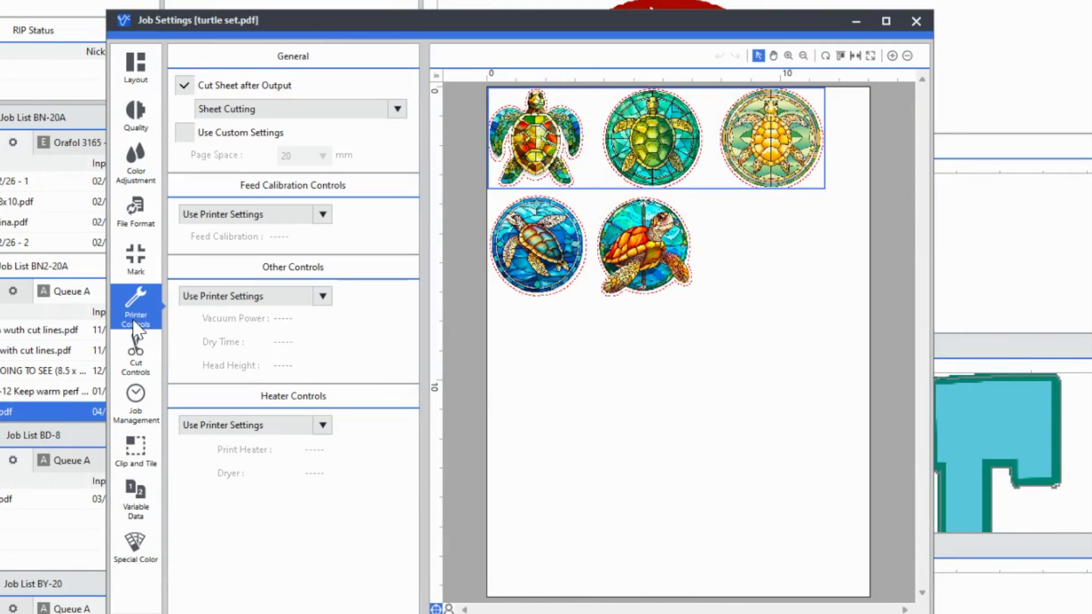
click(261, 107)
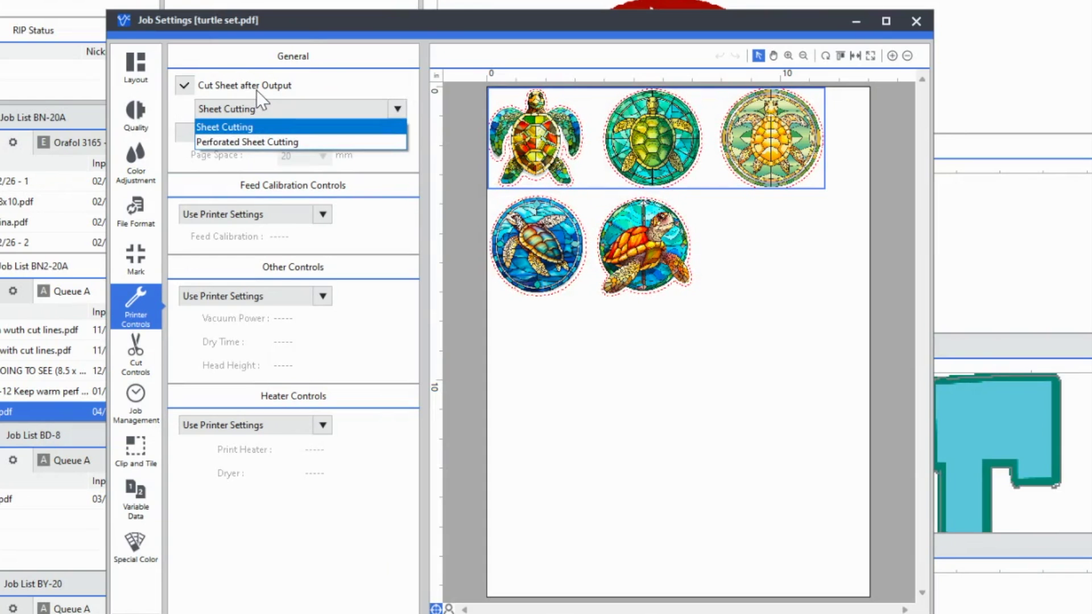
click(257, 91)
click(253, 88)
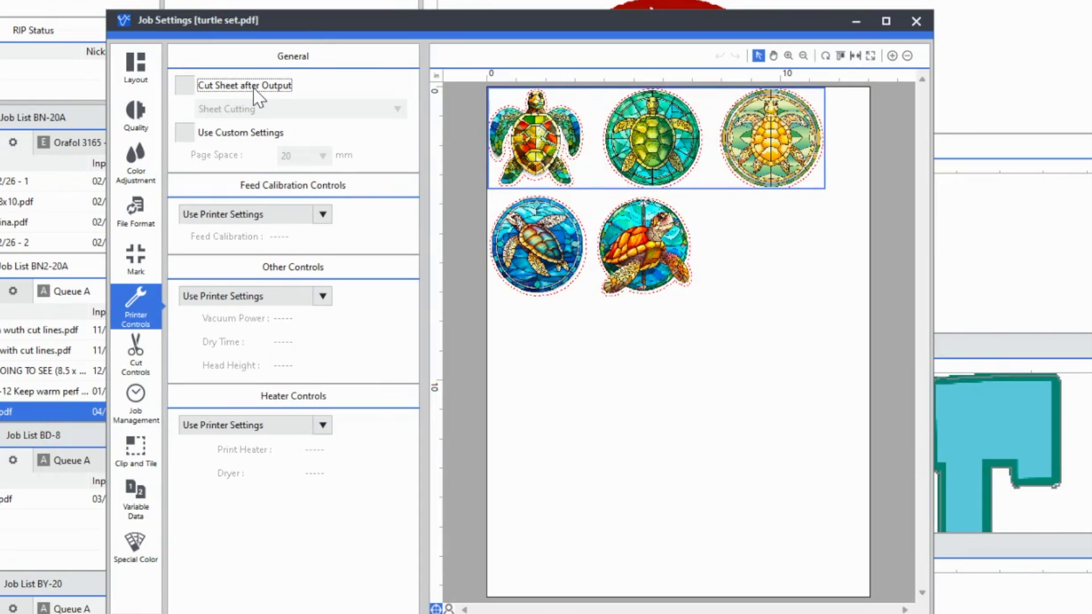
click(187, 85)
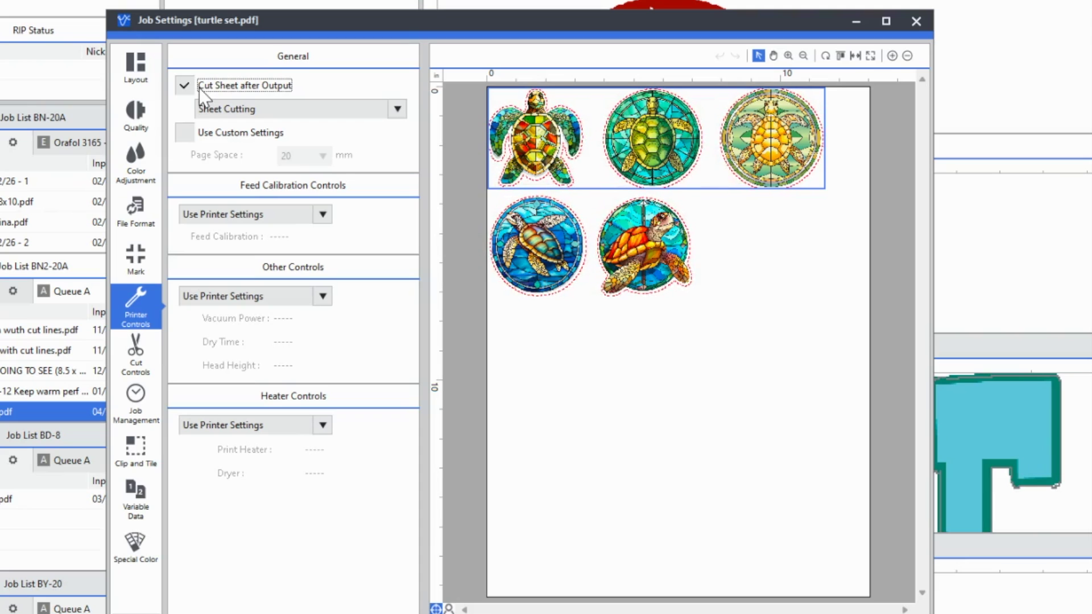
click(271, 109)
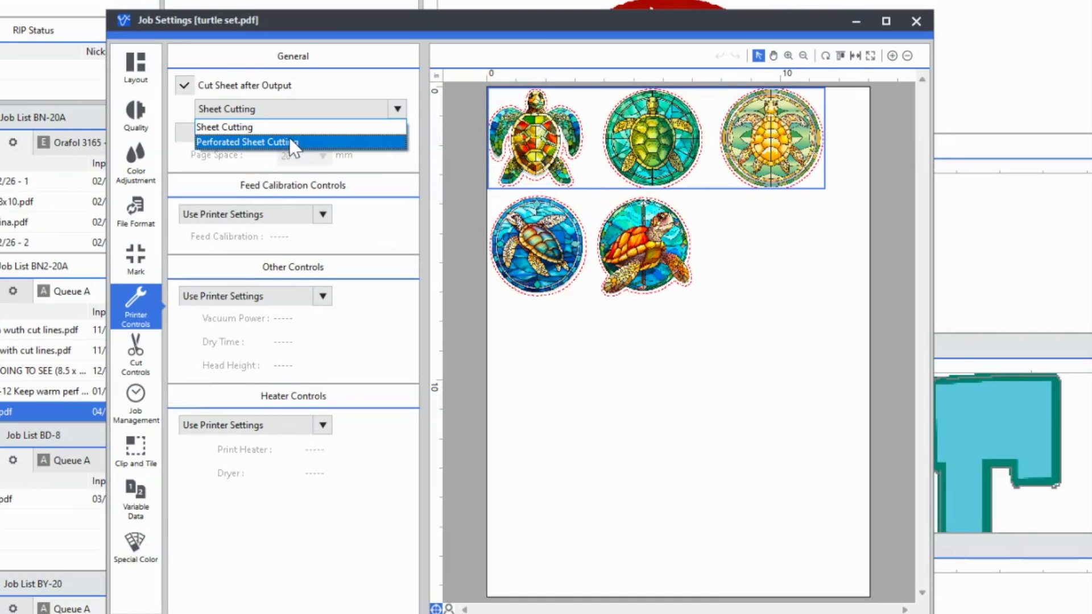
click(285, 129)
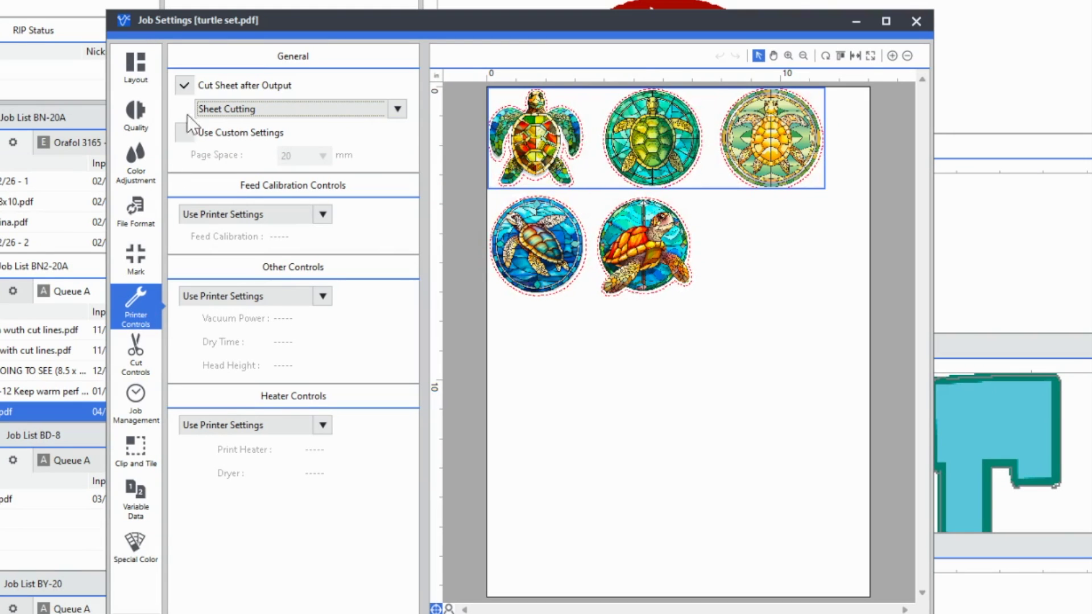
click(132, 352)
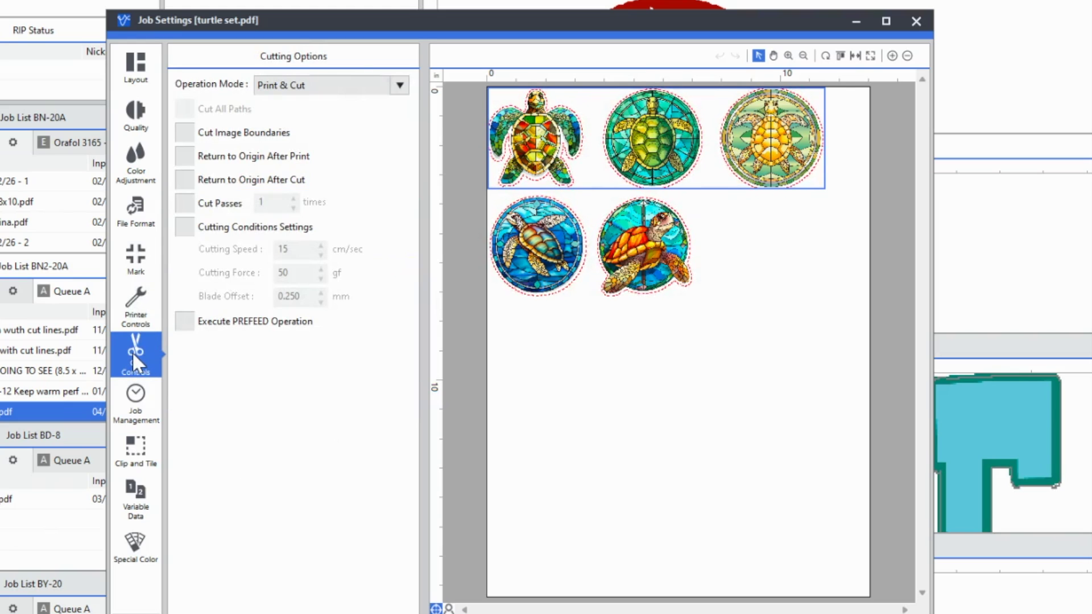
click(136, 321)
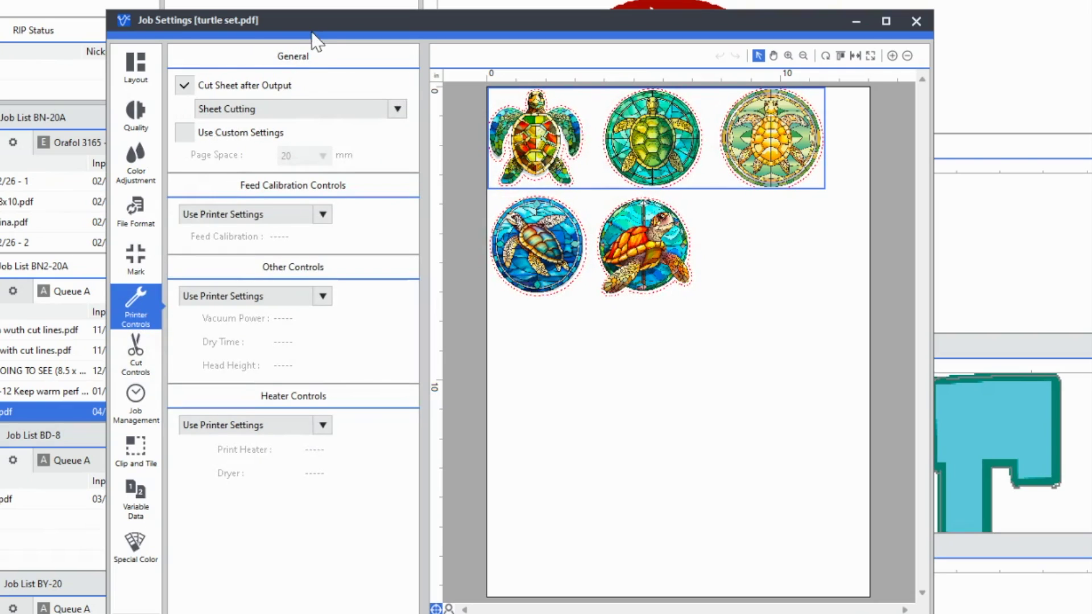